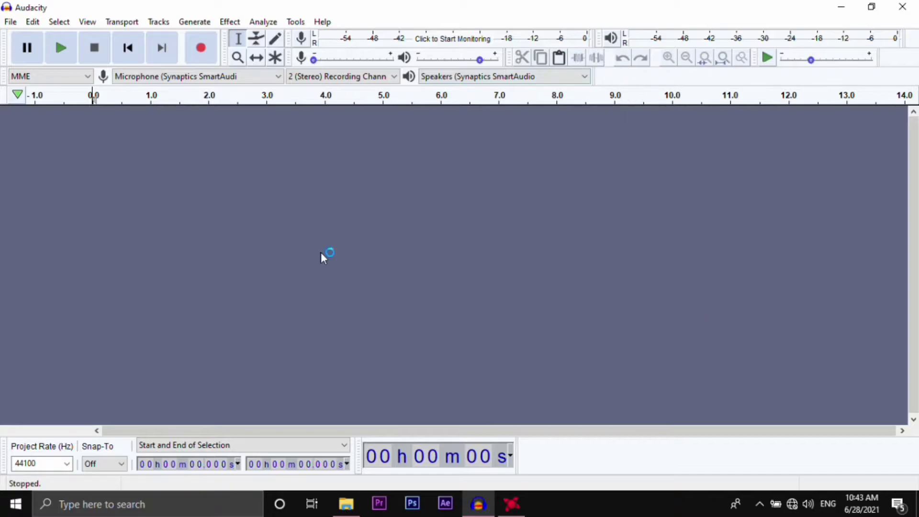
left_click(842, 7)
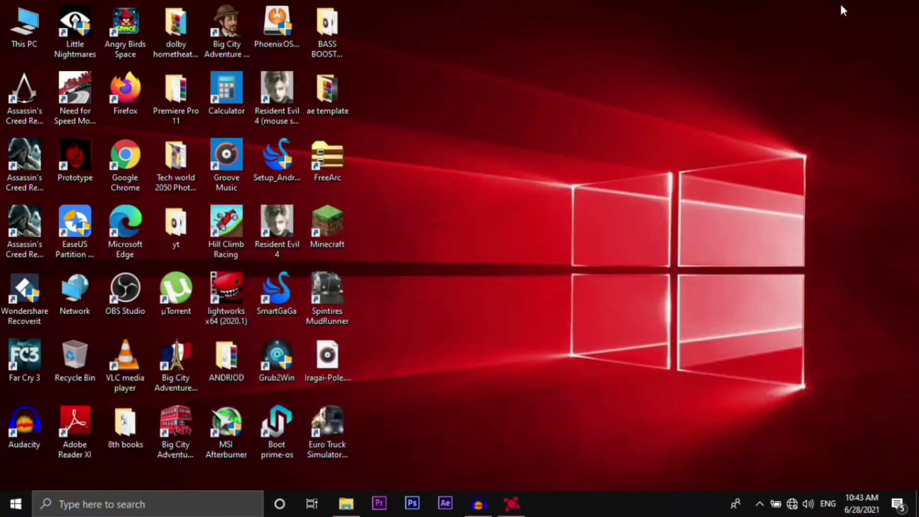
right_click(496, 152)
left_click(547, 208)
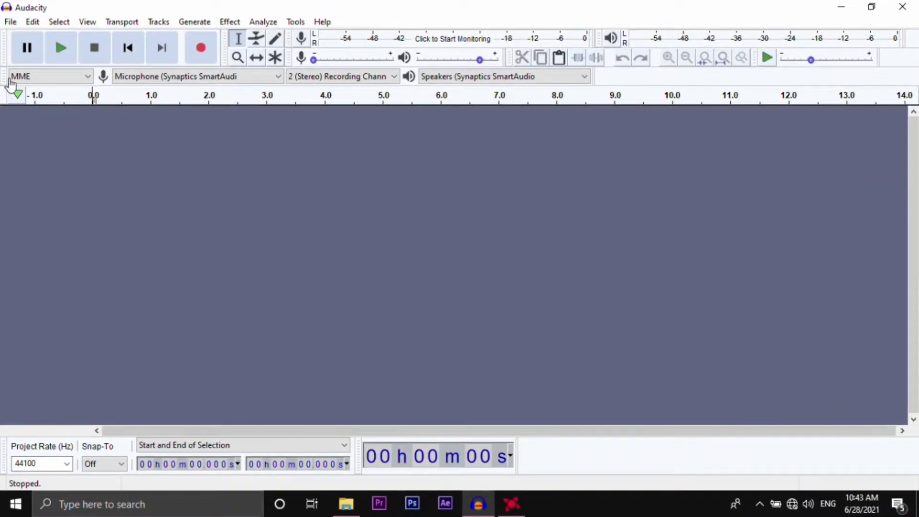
Import the audio file Mudhal-Kanave.mp3 from the Music folder into the empty project.
left_click(10, 21)
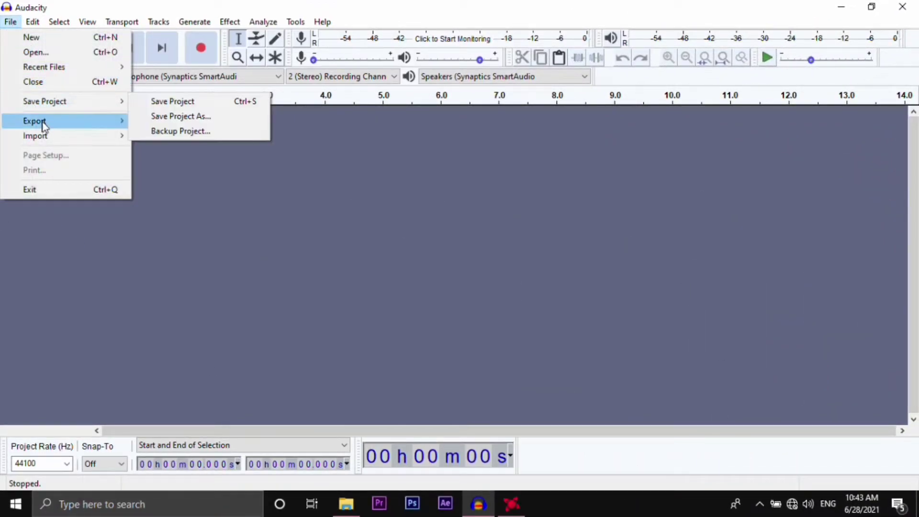
mouse_move(91, 139)
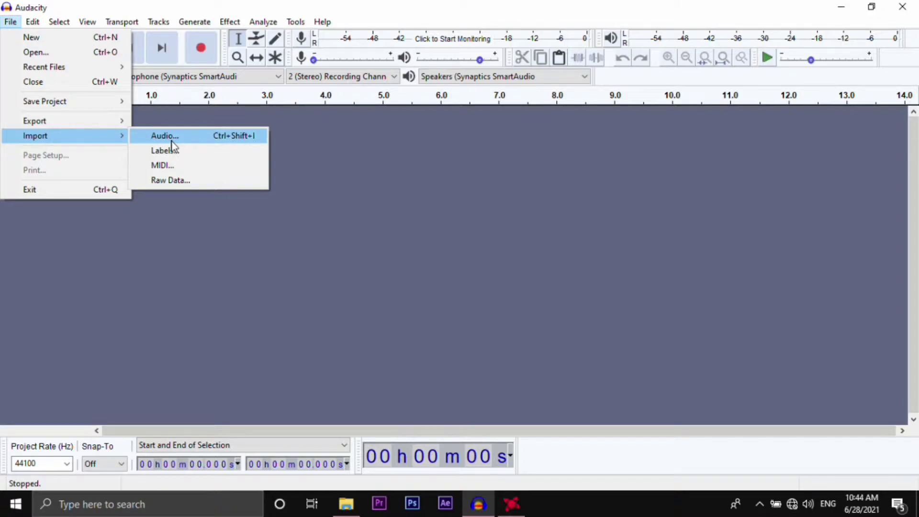
left_click(558, 139)
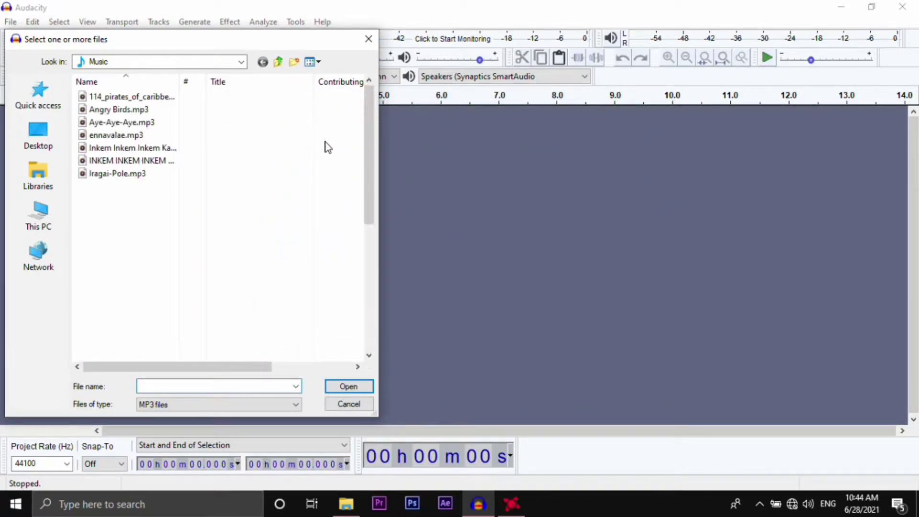
scroll(326, 142, "down", 10)
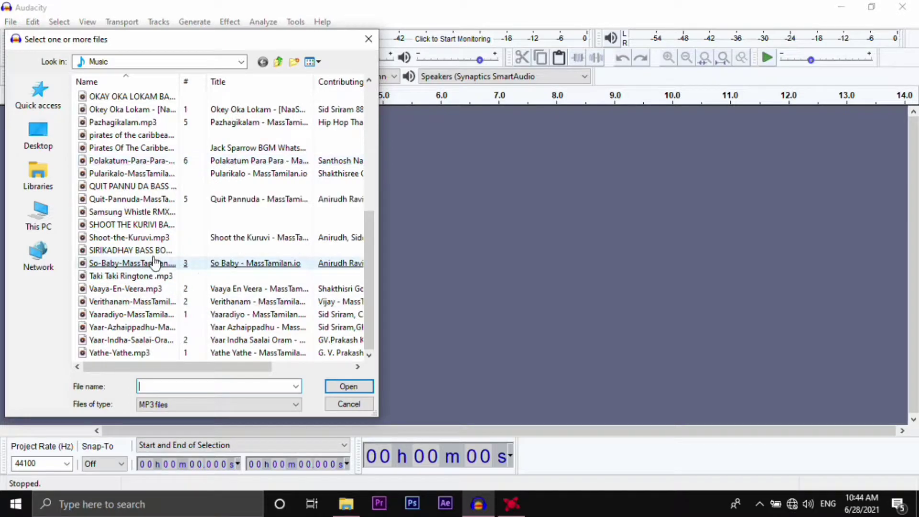
scroll(179, 280, "up", 7)
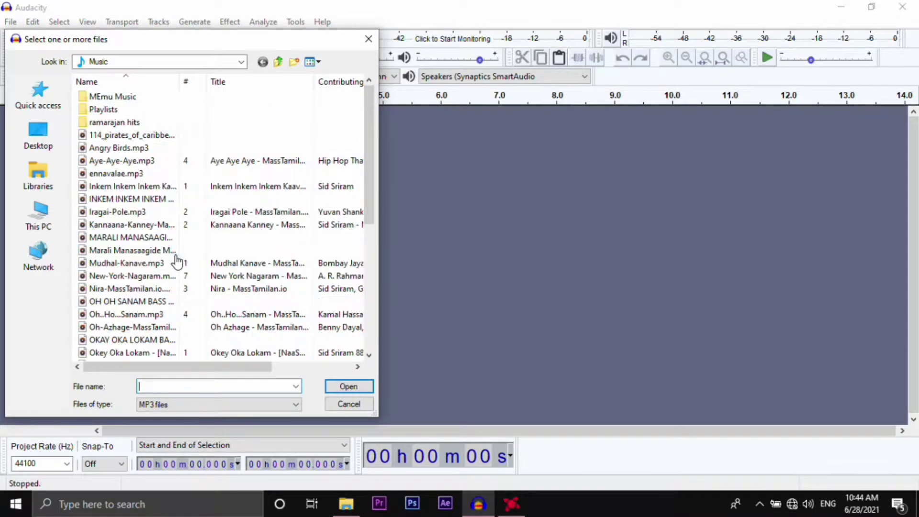
scroll(160, 290, "down", 6)
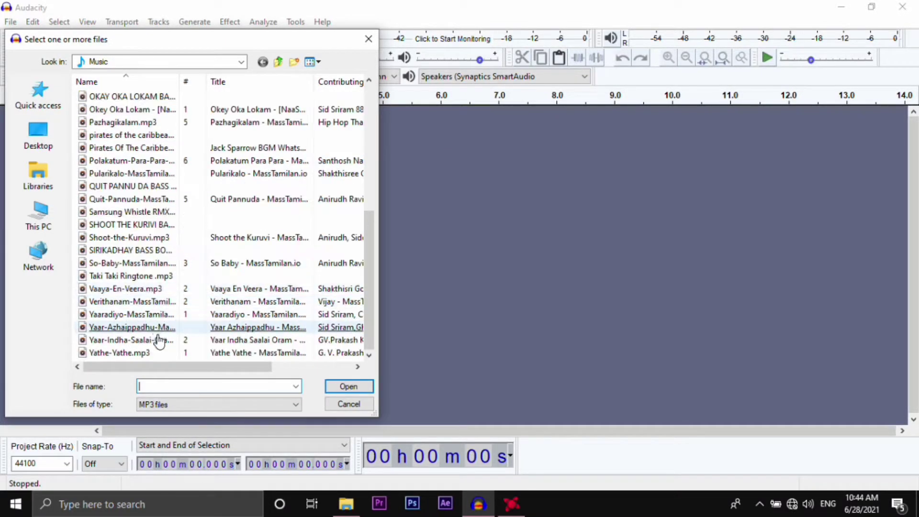
scroll(175, 176, "up", 6)
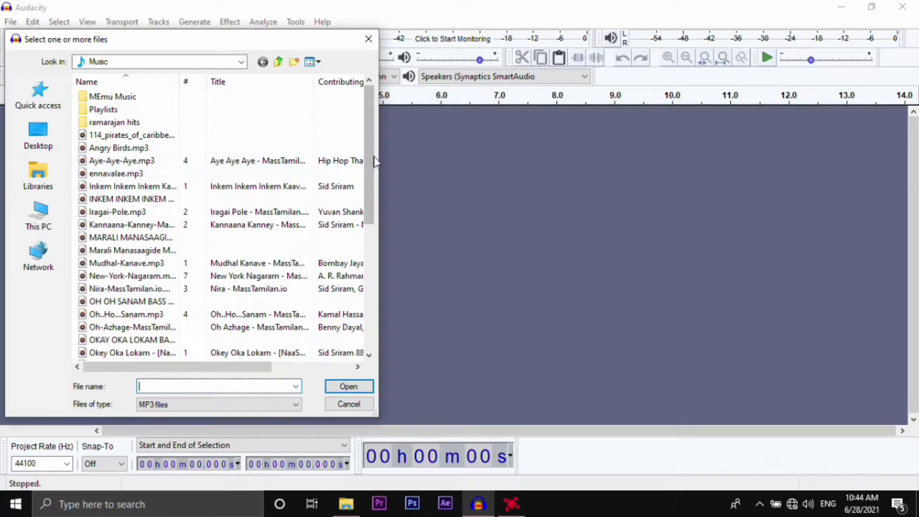
left_click_drag(375, 162, 384, 242)
double_click(126, 96)
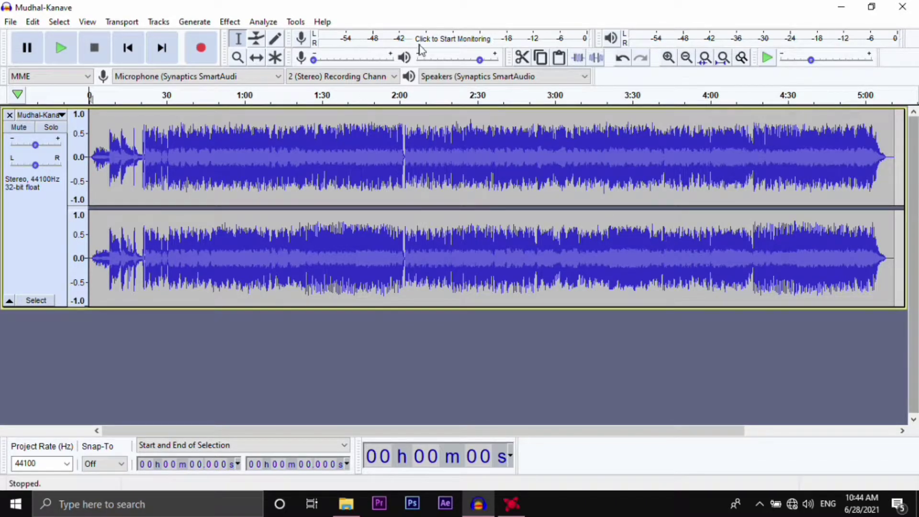
left_click(415, 385)
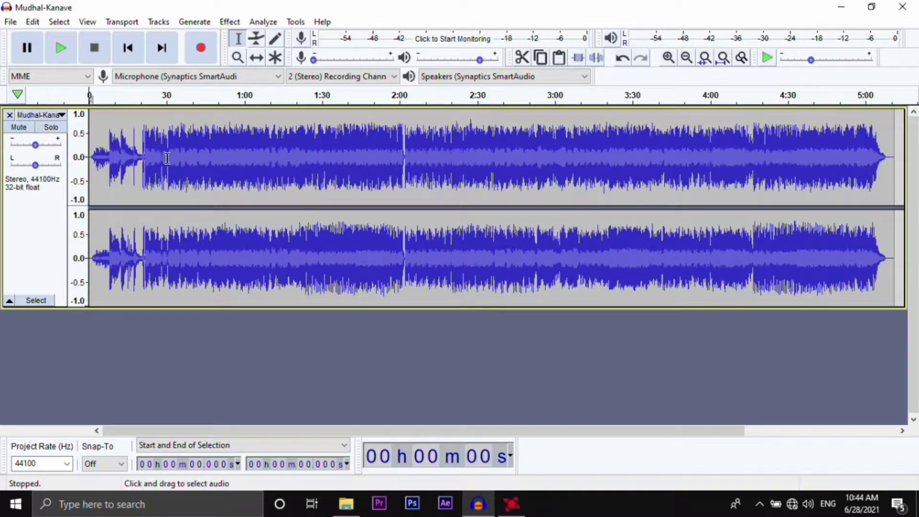
Import Mudhal-Kanave.mp3 from the Music folder again as a second track.
left_click(10, 23)
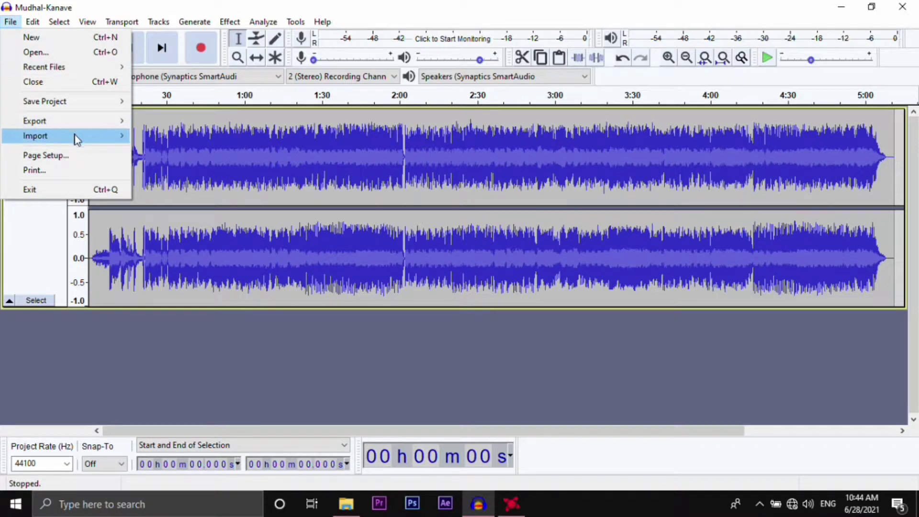
mouse_move(76, 139)
left_click(164, 136)
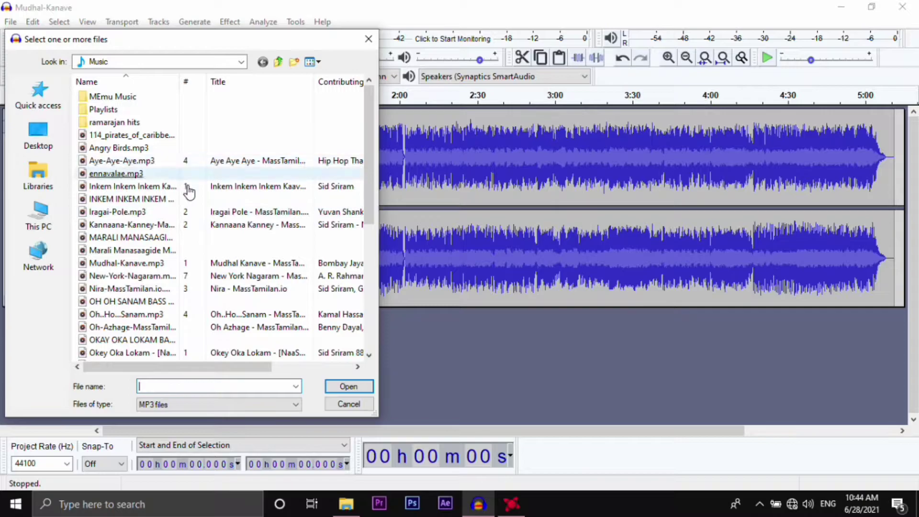
scroll(192, 331, "down", 6)
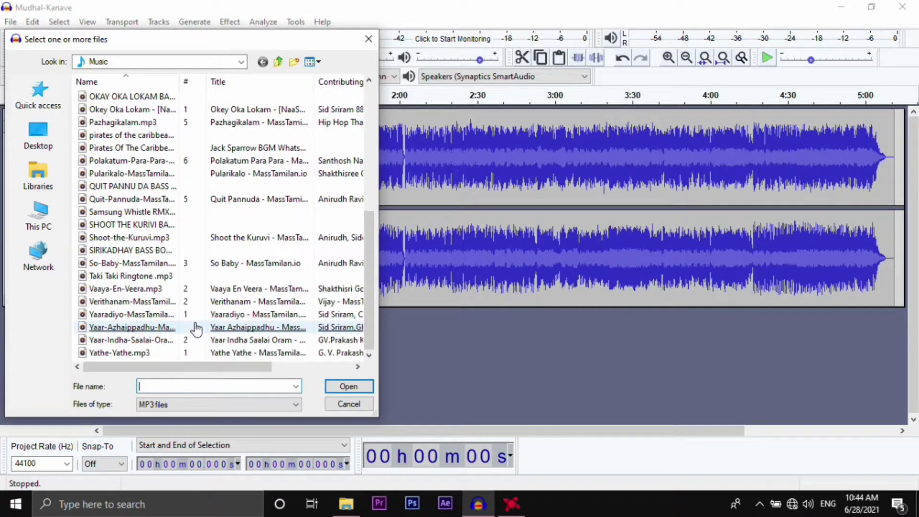
scroll(171, 101, "up", 6)
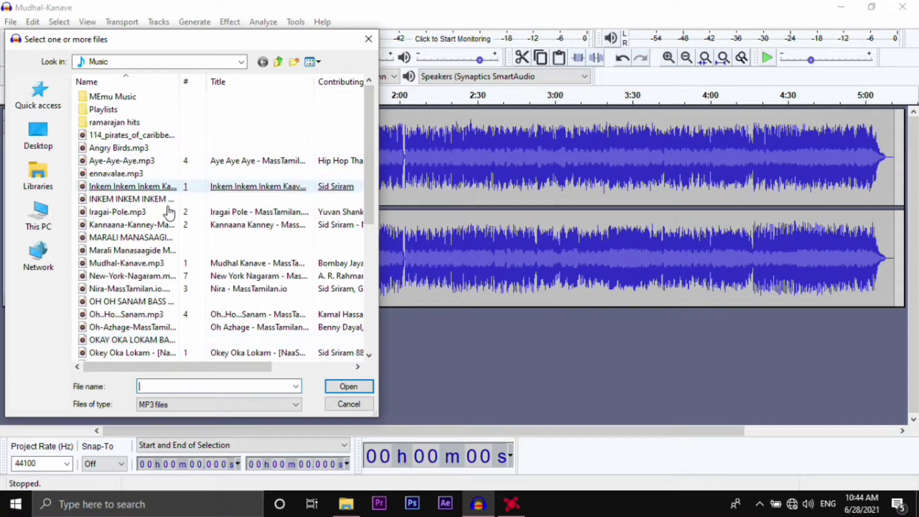
scroll(167, 249, "down", 6)
scroll(166, 300, "up", 6)
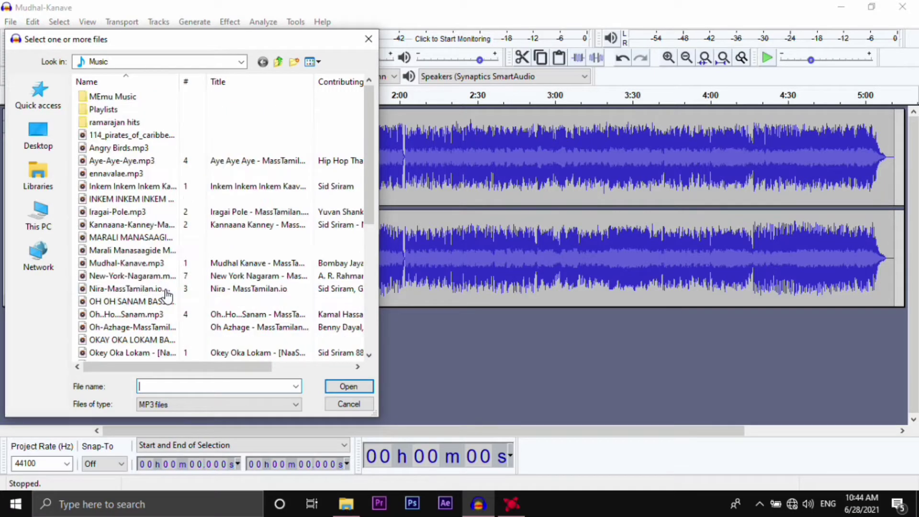
double_click(126, 263)
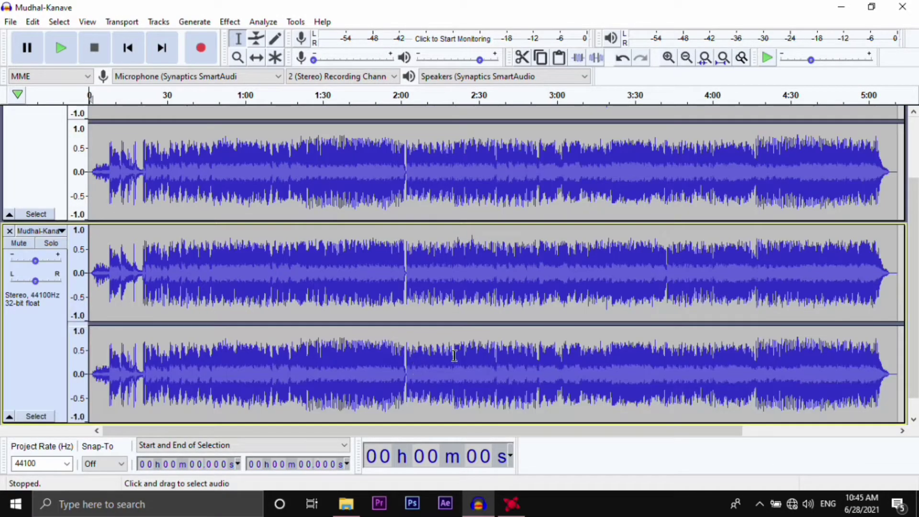
Select the whole first Mudhal-Kanave track and set it to solo.
scroll(505, 259, "up", 3)
scroll(504, 259, "down", 3)
scroll(505, 259, "up", 3)
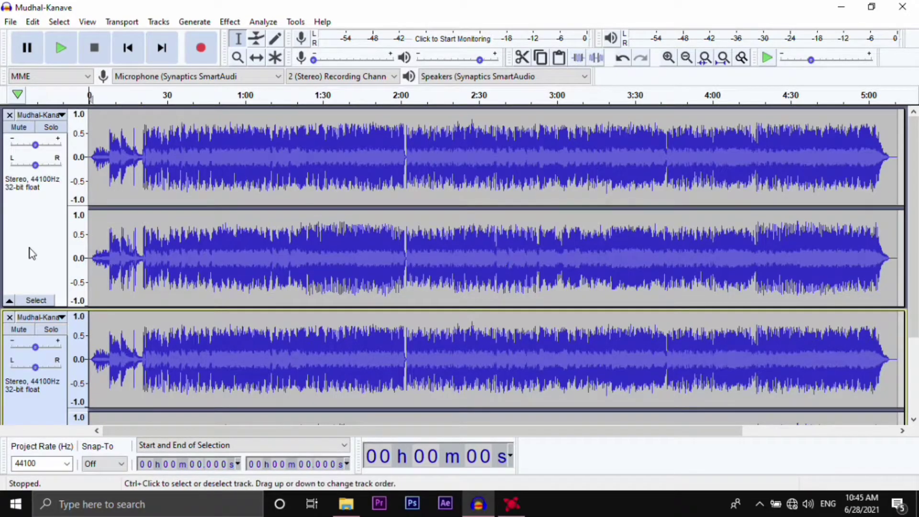
left_click(37, 300)
left_click(51, 127)
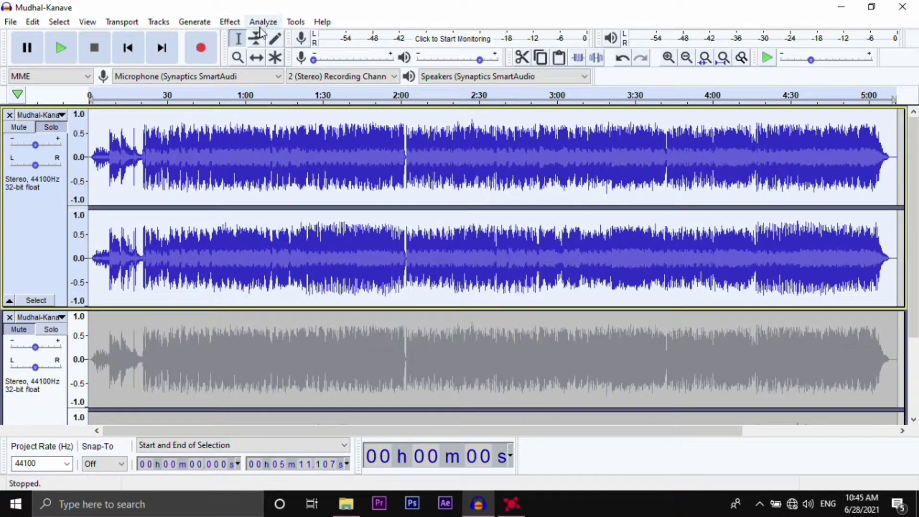
Mix the selected first track down from stereo to mono.
left_click(158, 21)
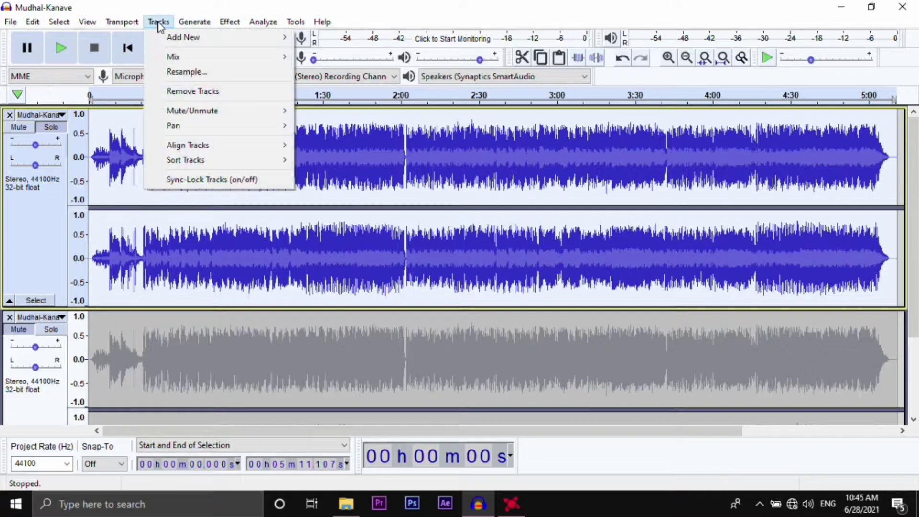
mouse_move(226, 41)
mouse_move(262, 57)
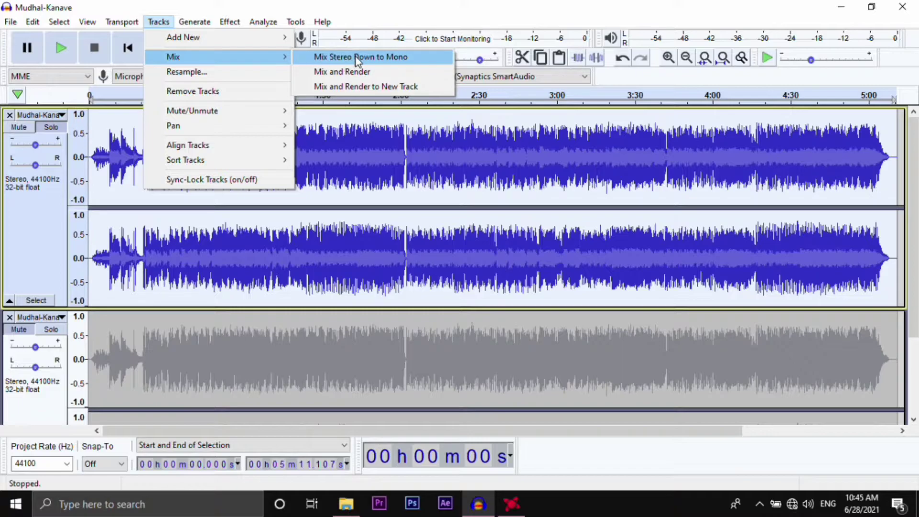
left_click(336, 57)
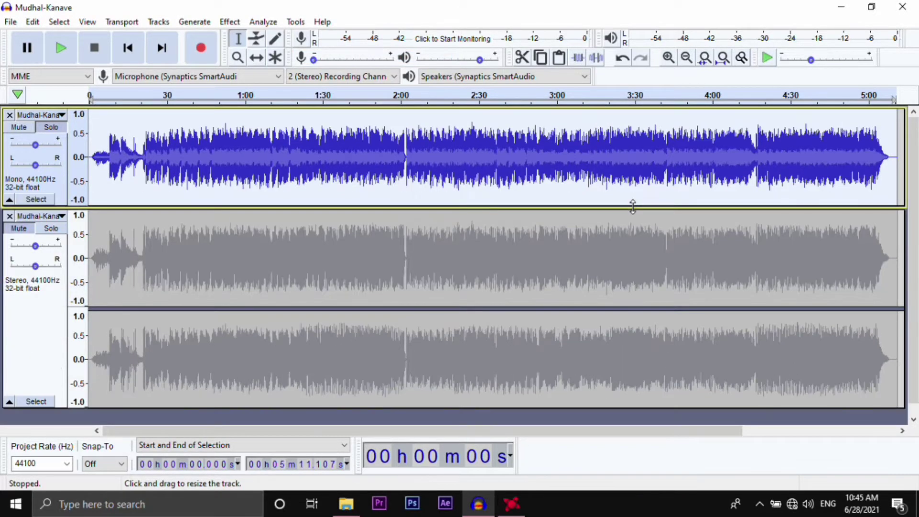
Apply a Low-Pass Filter to the mono track with a frequency of 80 Hz and a roll-off of 48 dB per octave.
left_click(231, 23)
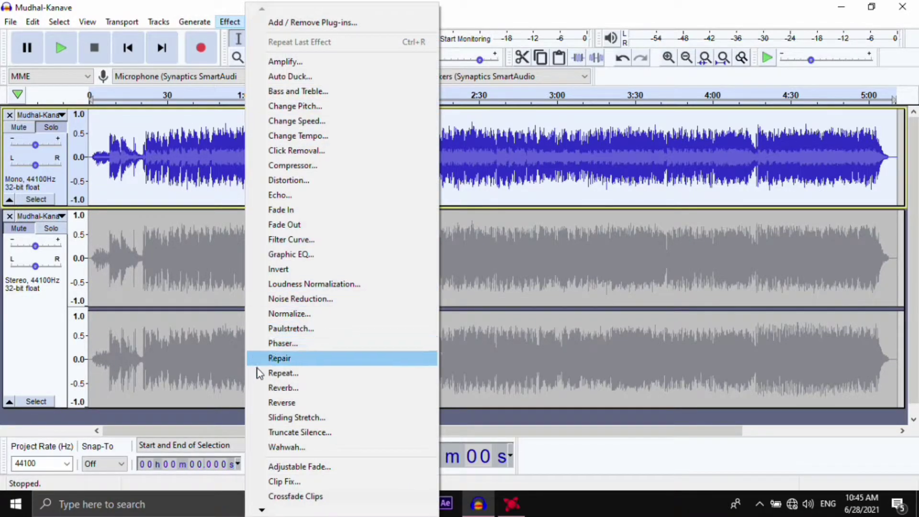
mouse_move(261, 512)
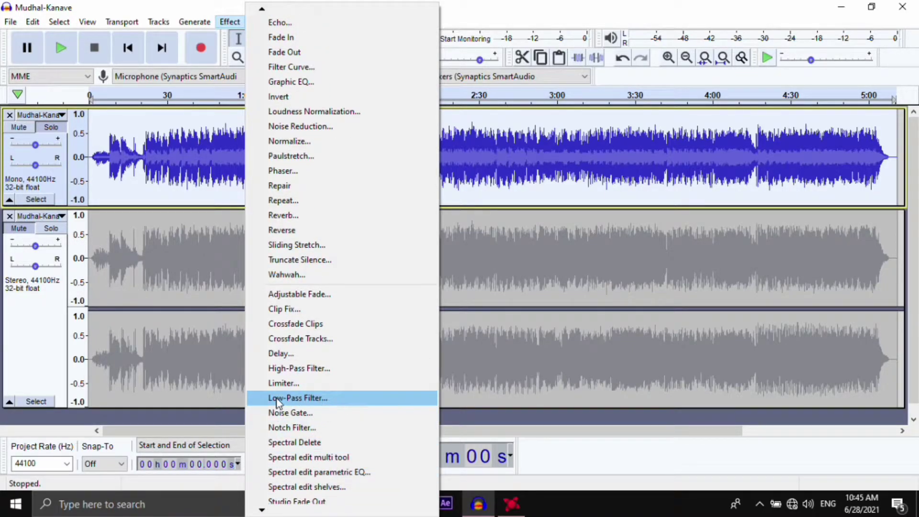
left_click(318, 399)
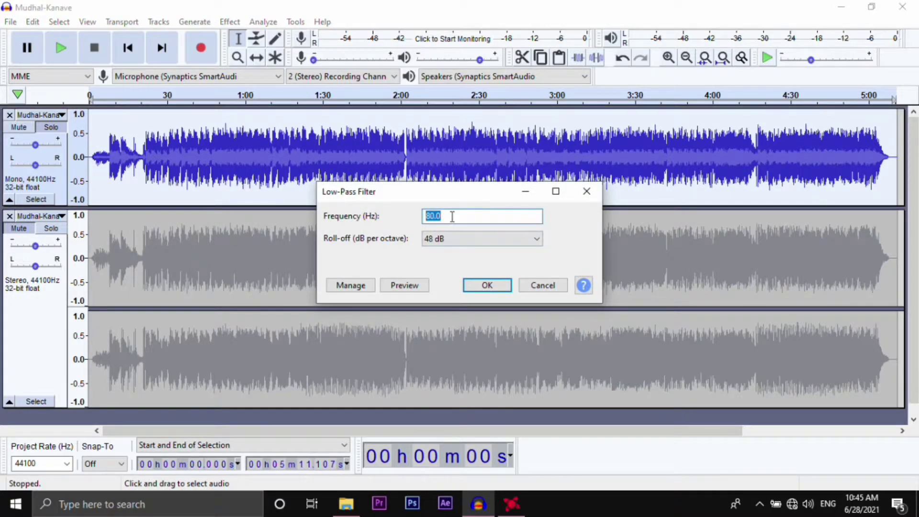
left_click(442, 242)
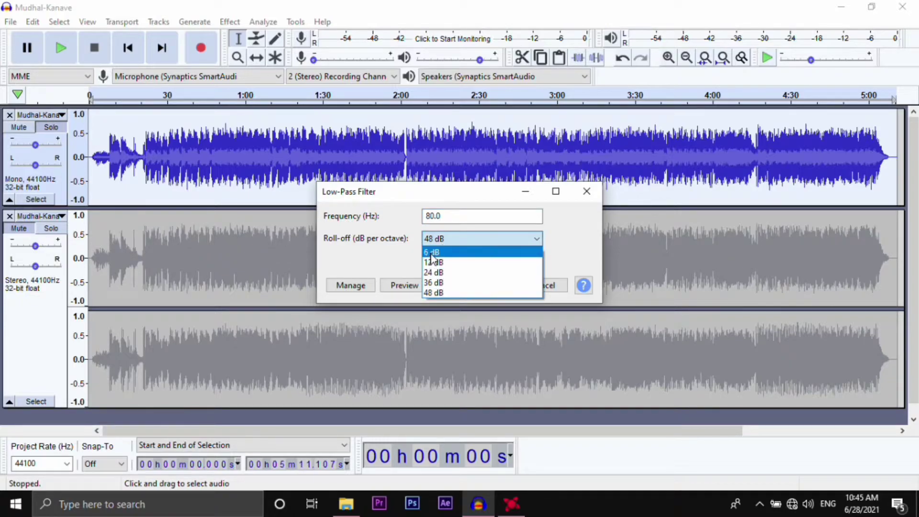
left_click(432, 292)
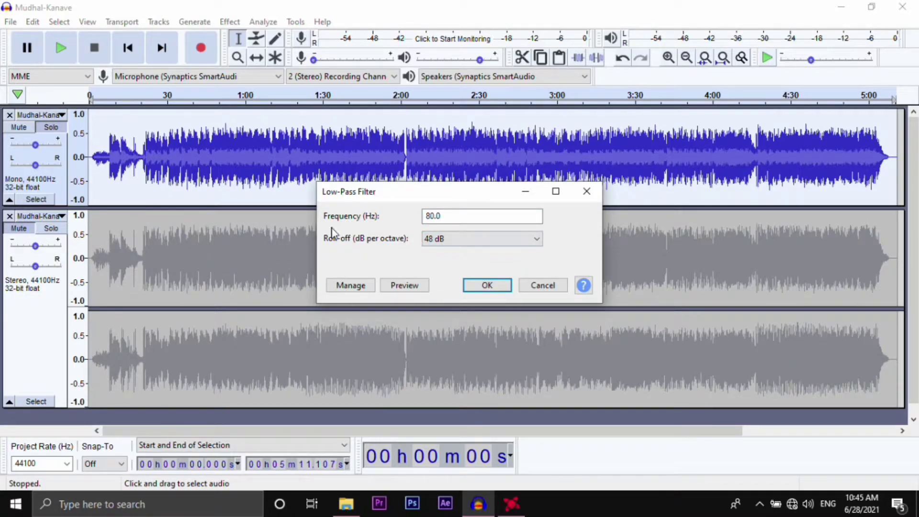
left_click(468, 286)
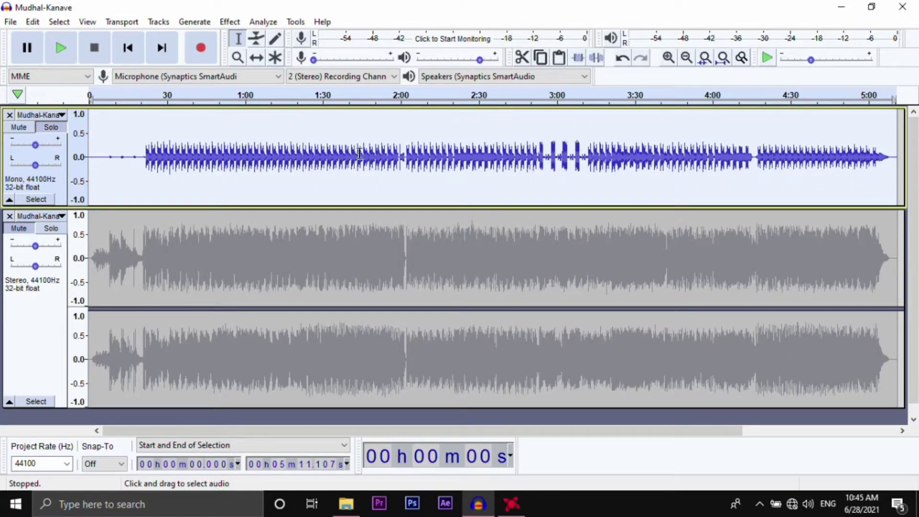
Apply the Filter Curve EQ to the mono track using the Bass Boost factory preset.
left_click(234, 23)
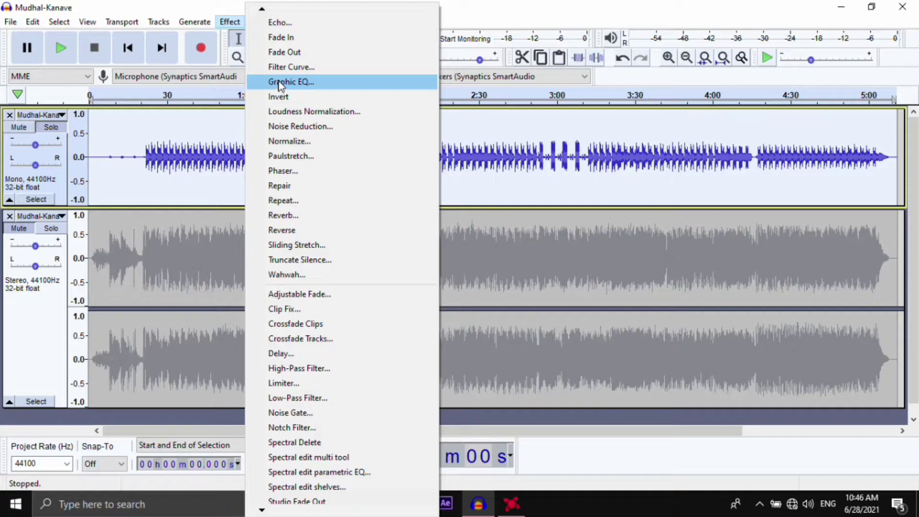
left_click(288, 67)
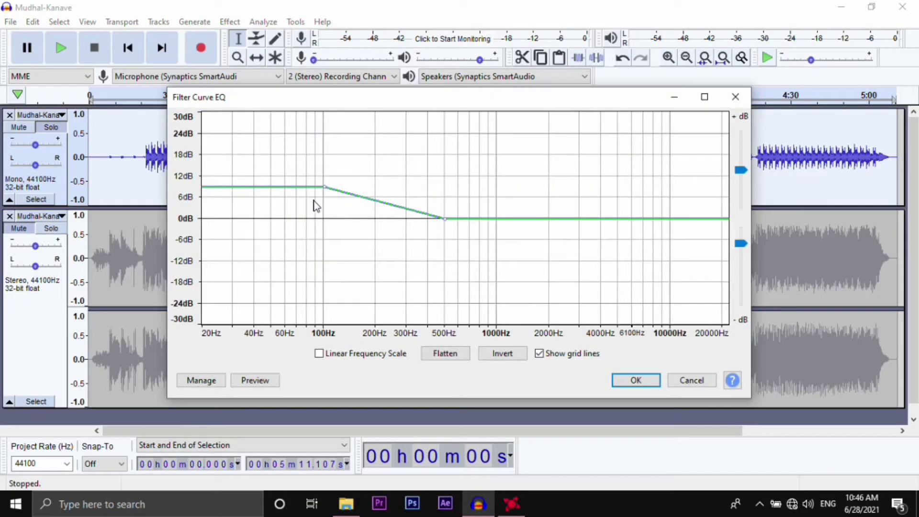
left_click(199, 381)
left_click(240, 306)
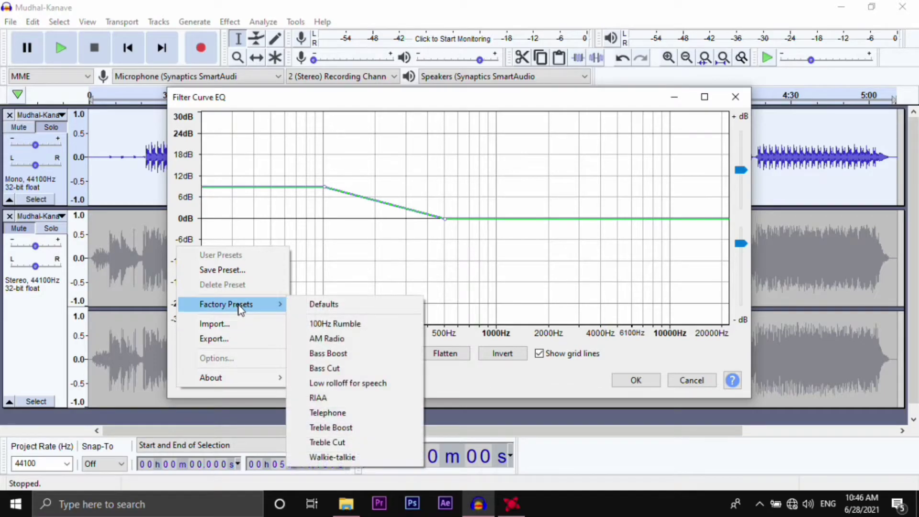
left_click(304, 353)
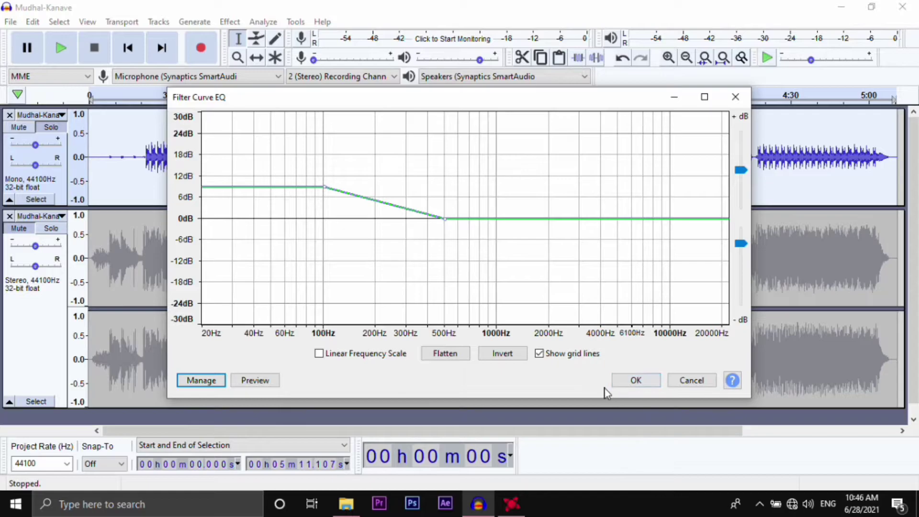
left_click(643, 383)
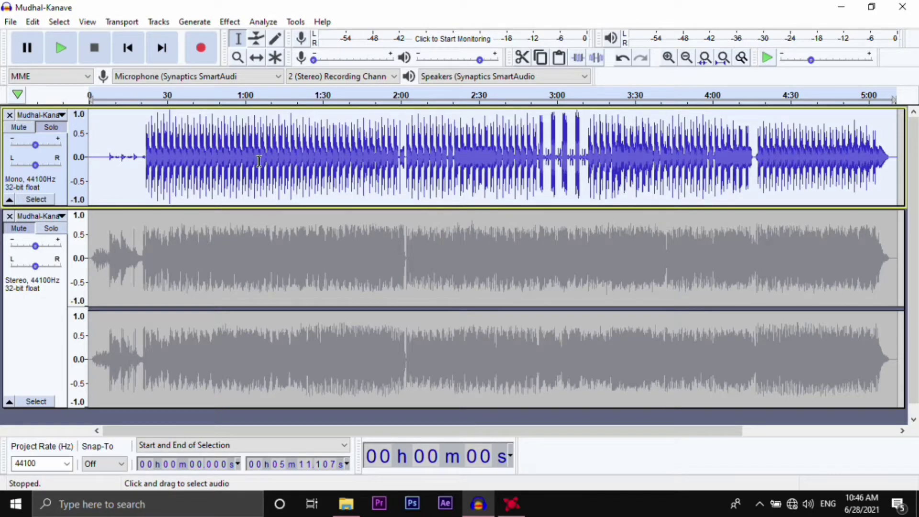
Play the soloed mono bass track from the beginning, raise the system volume, and pause playback after the bass section starts.
key("space")
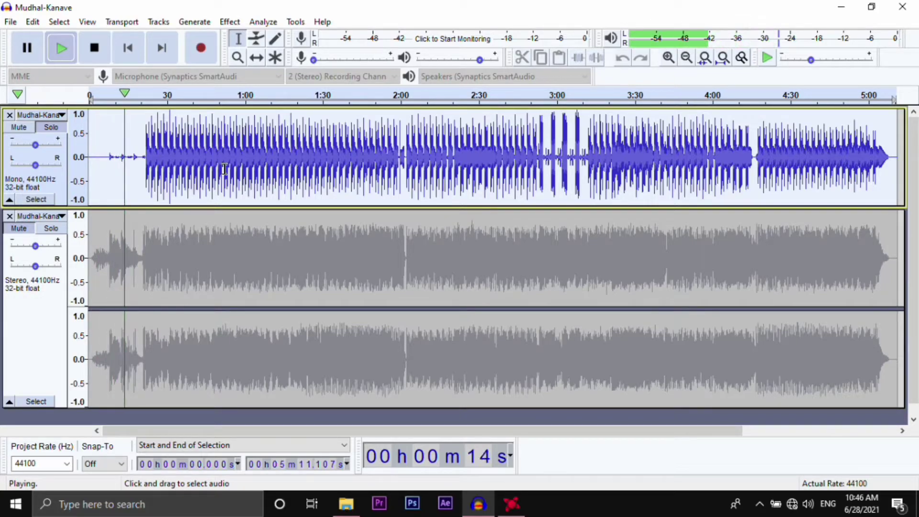
key("XF86AudioRaiseVolume")
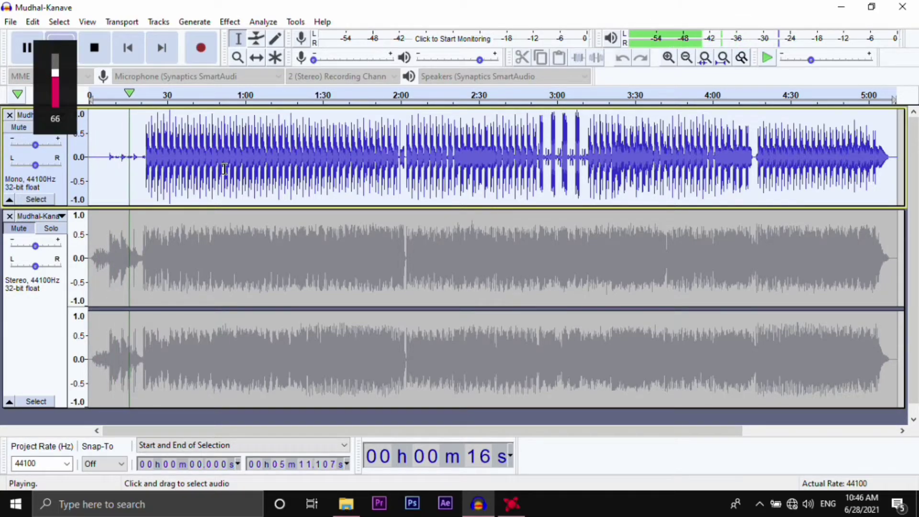
key("p")
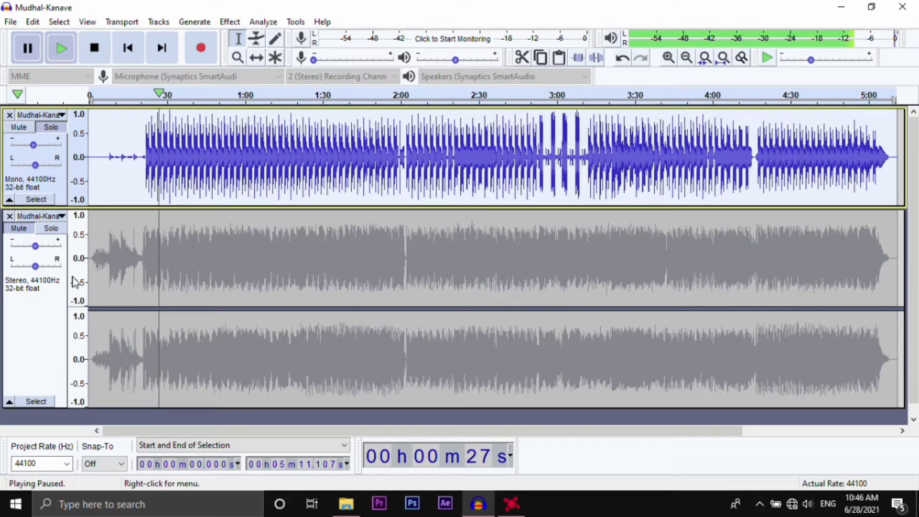
Solo and select the stereo track and apply a High-Pass Filter at 100 Hz with a 36 dB per octave roll-off.
left_click(64, 237)
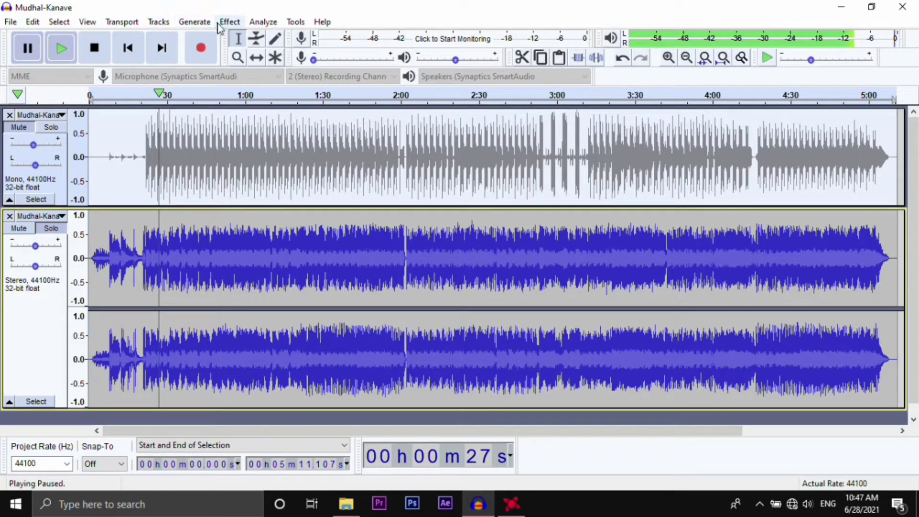
left_click(41, 402)
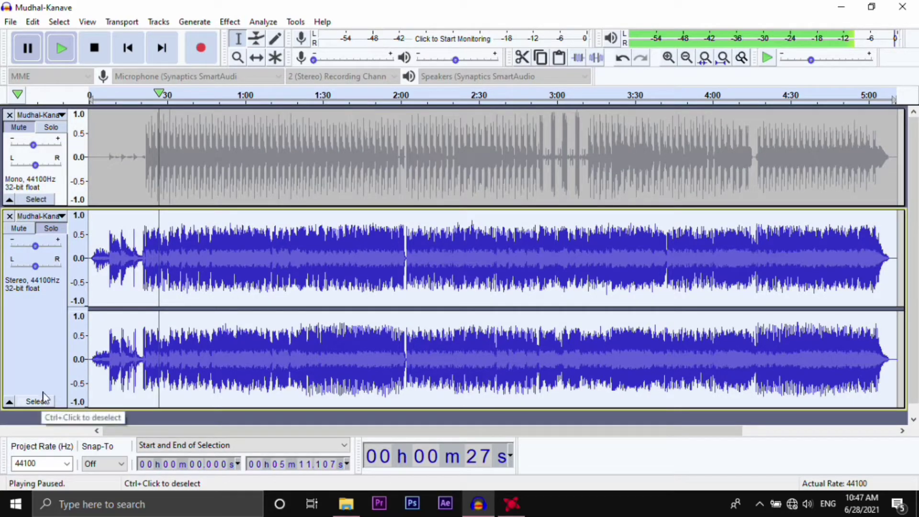
left_click(230, 22)
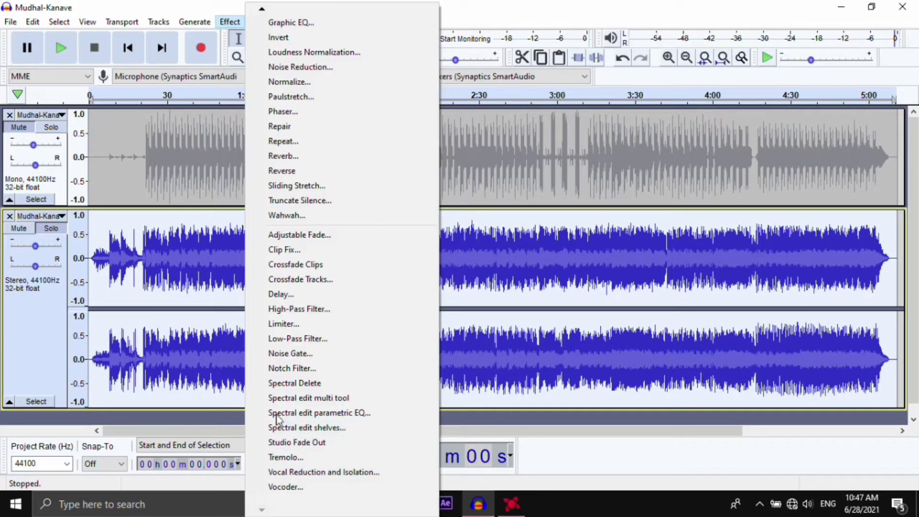
left_click(319, 310)
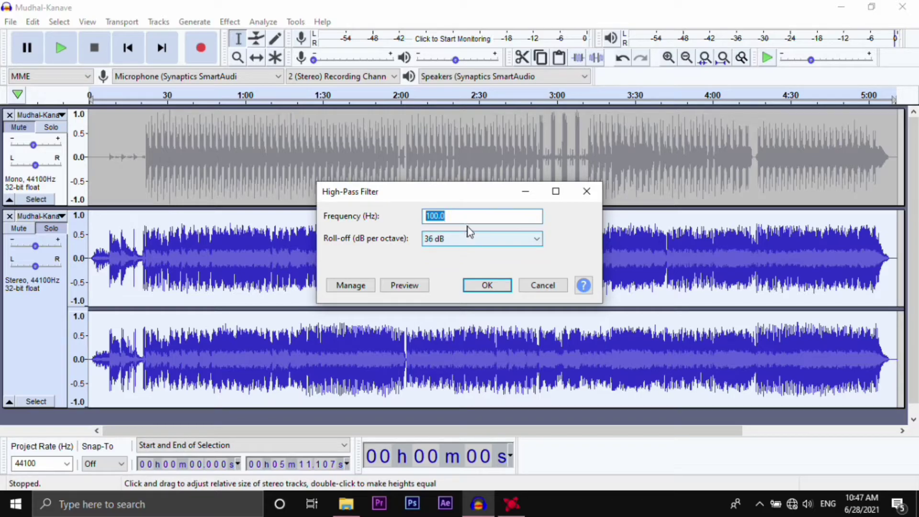
left_click(485, 285)
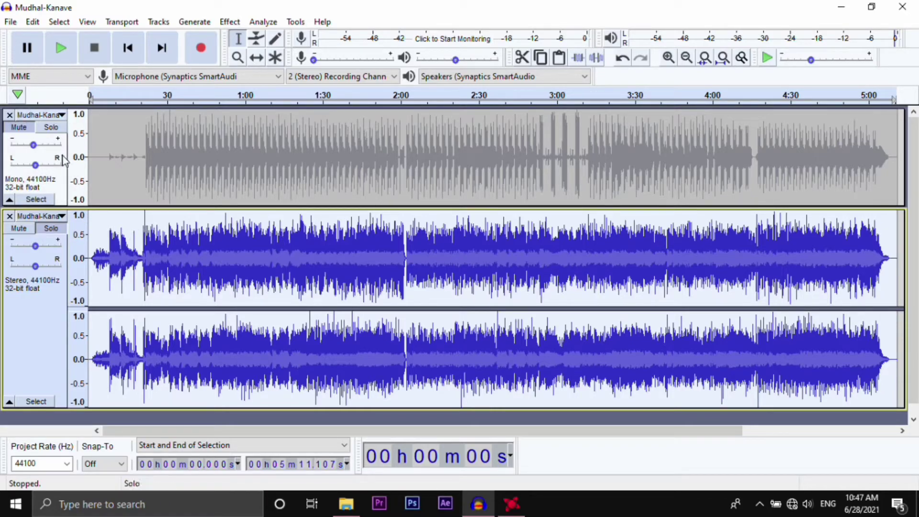
Switch the solo between the mono and stereo tracks, and clear solo and mute so both tracks are audible together.
left_click(52, 128)
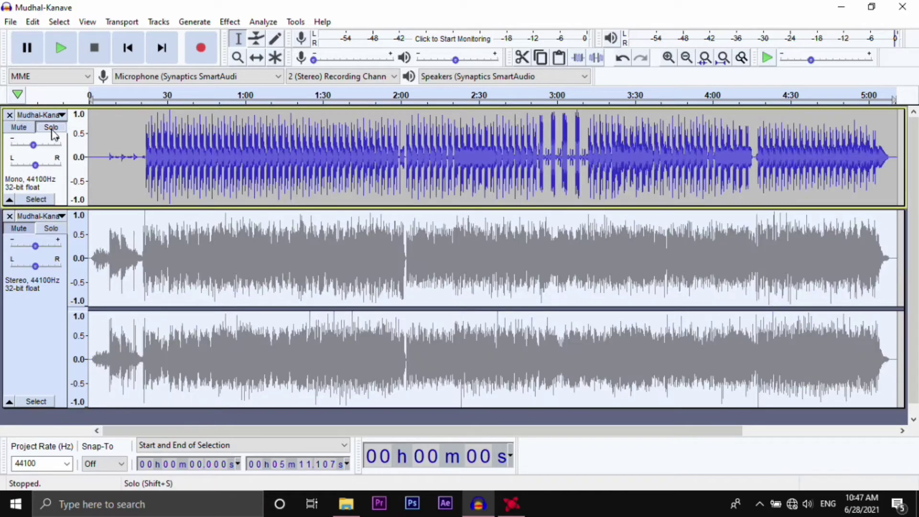
left_click(51, 228)
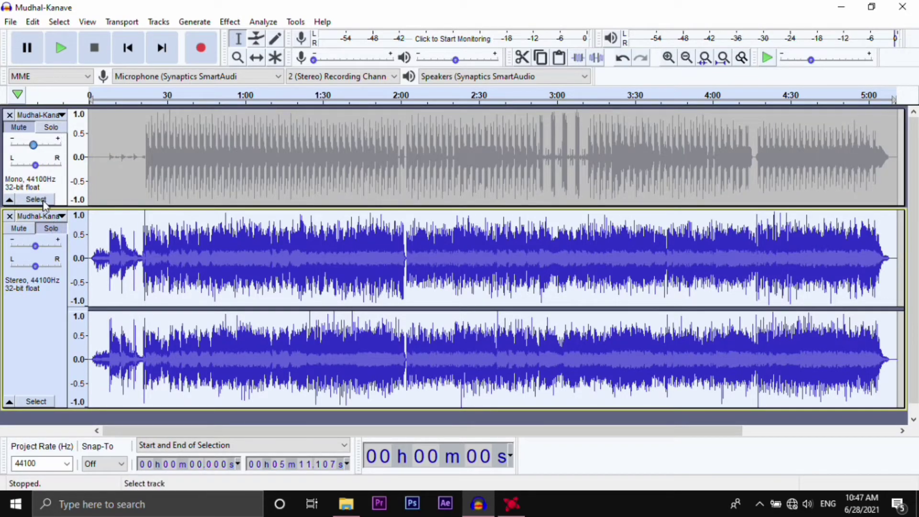
left_click(45, 187)
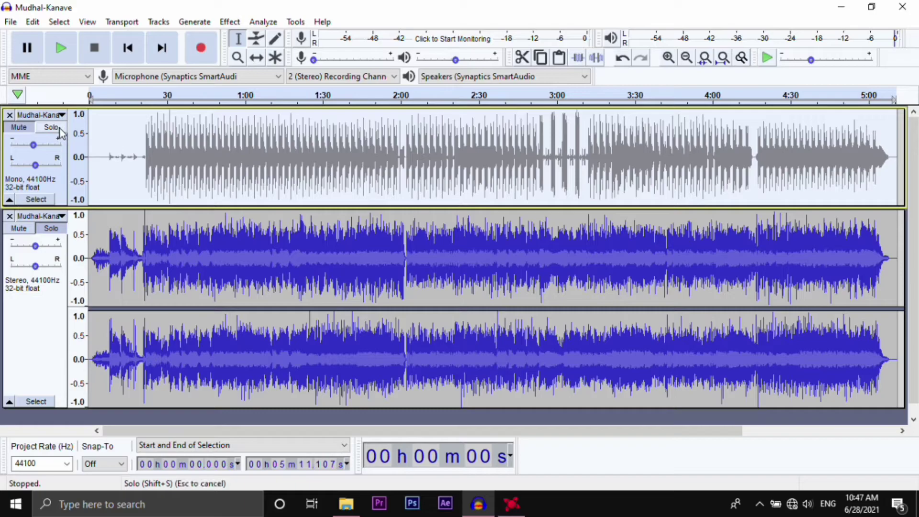
left_click(51, 128)
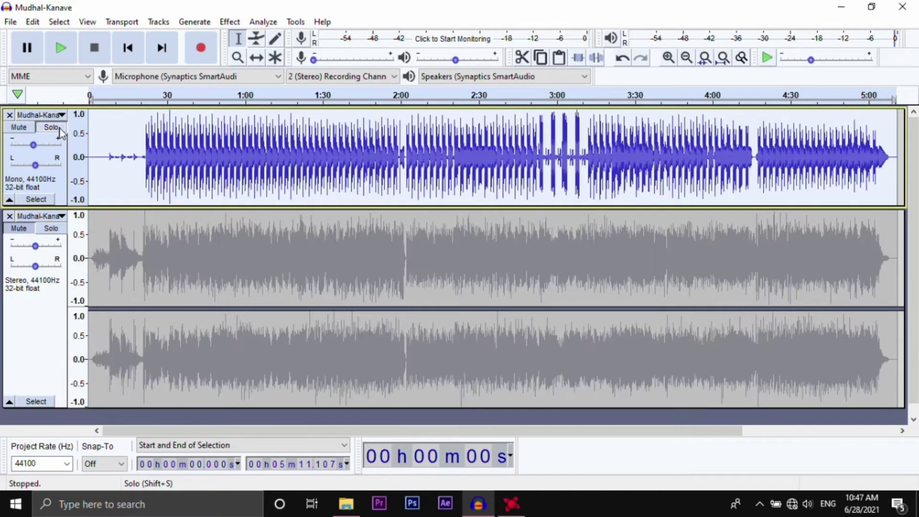
left_click(45, 400)
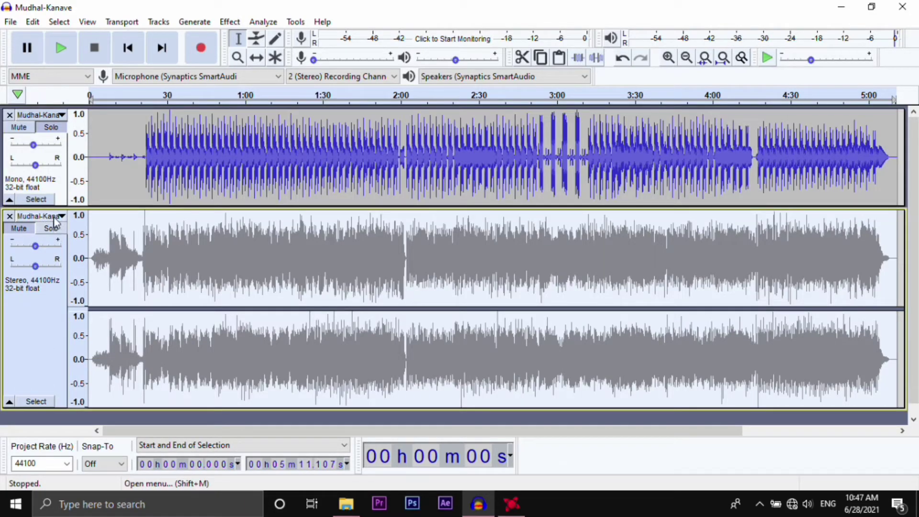
left_click(22, 233)
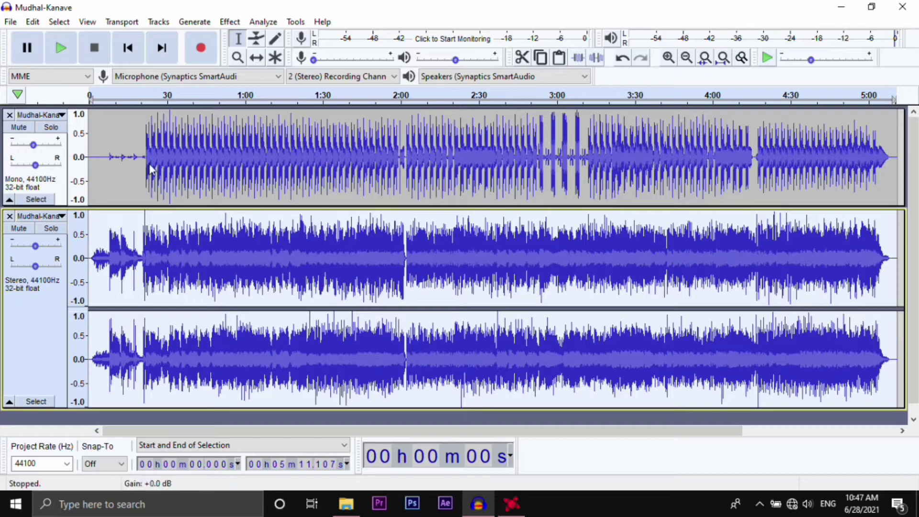
Play the mono bass track and the stereo track together from the start, adjusting the system volume while listening to the mix.
key("space")
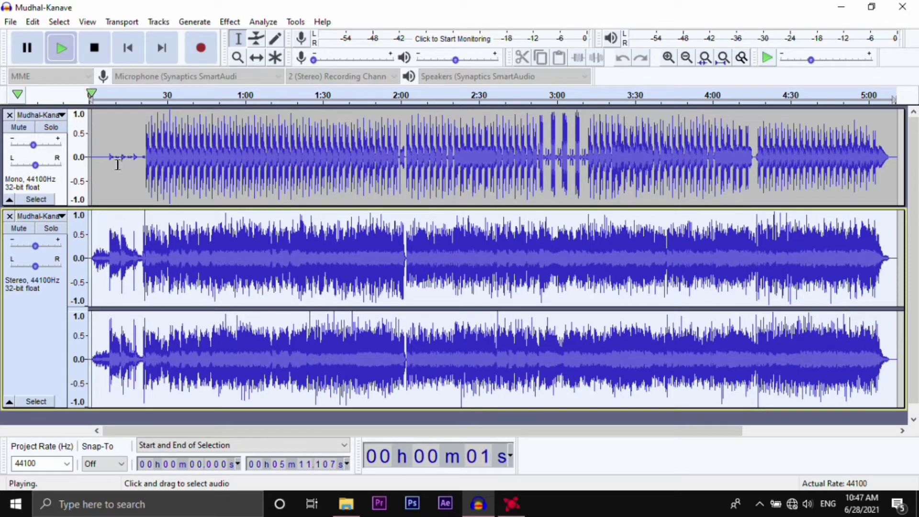
key("XF86AudioRaiseVolume")
key("XF86AudioLowerVolume")
key("XF86AudioLowerVolume")
key("XF86AudioLowerVolume")
key("XF86AudioLowerVolume")
key("XF86AudioLowerVolume")
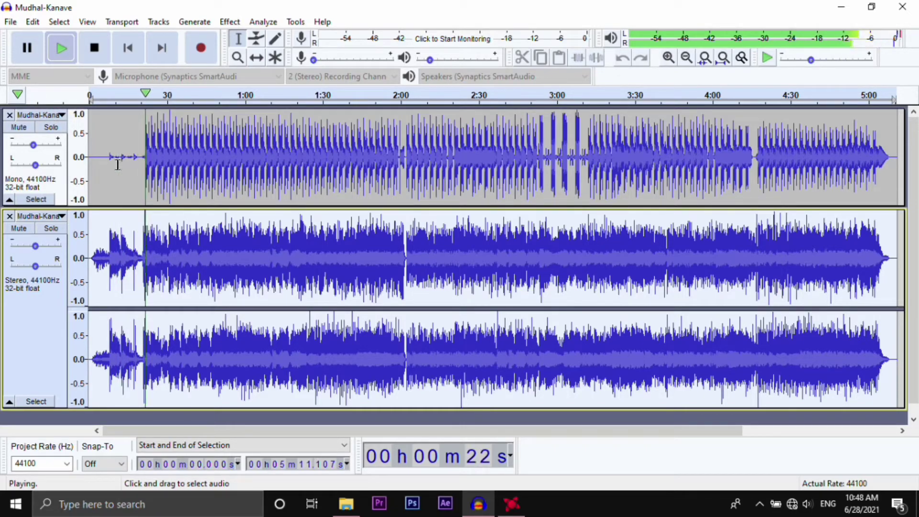
key("XF86AudioRaiseVolume")
key("XF86AudioRaiseVolume")
key("XF86AudioRaiseVolume")
key("XF86AudioRaiseVolume")
key("XF86AudioRaiseVolume")
key("XF86AudioRaiseVolume")
key("XF86AudioRaiseVolume")
key("XF86AudioRaiseVolume")
key("XF86AudioRaiseVolume")
key("XF86AudioRaiseVolume")
key("XF86AudioRaiseVolume")
key("XF86AudioRaiseVolume")
key("XF86AudioRaiseVolume")
key("XF86AudioRaiseVolume")
key("XF86AudioRaiseVolume")
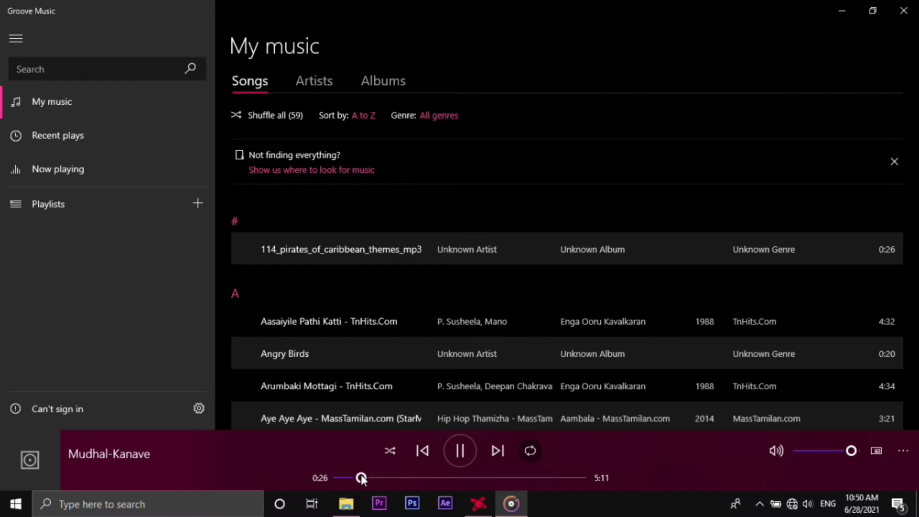
Listen to Mudhal-Kanave in Groove Music at several points including 2:00 and 3:00 with the system volume lowered, and return to the desktop.
left_click(432, 477)
key("XF86AudioLowerVolume")
key("XF86AudioLowerVolume")
key("XF86AudioLowerVolume")
key("XF86AudioLowerVolume")
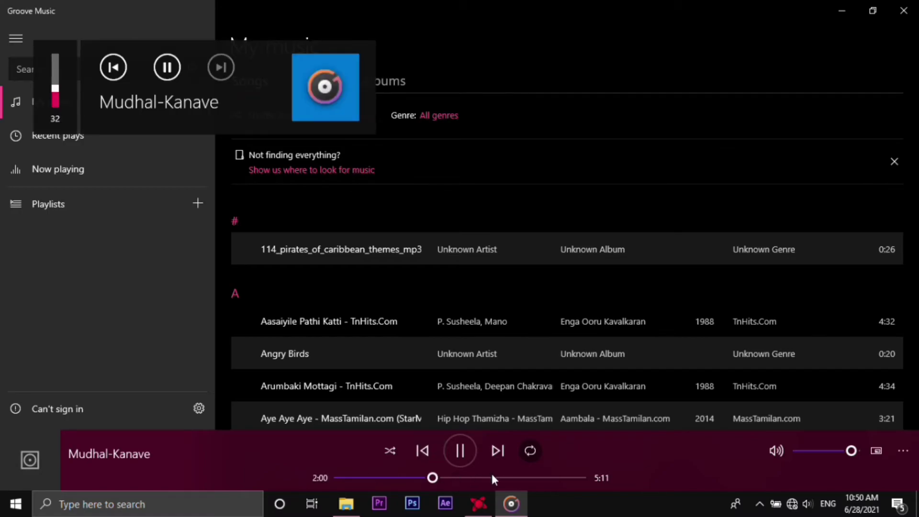
key("XF86AudioLowerVolume")
left_click(452, 477)
left_click(479, 478)
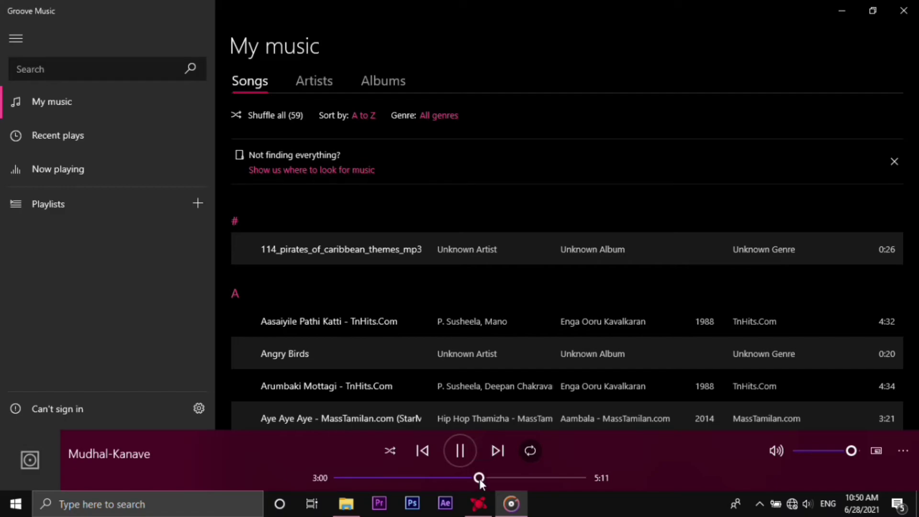
left_click(525, 477)
key("ctrl+p")
key("super+d")
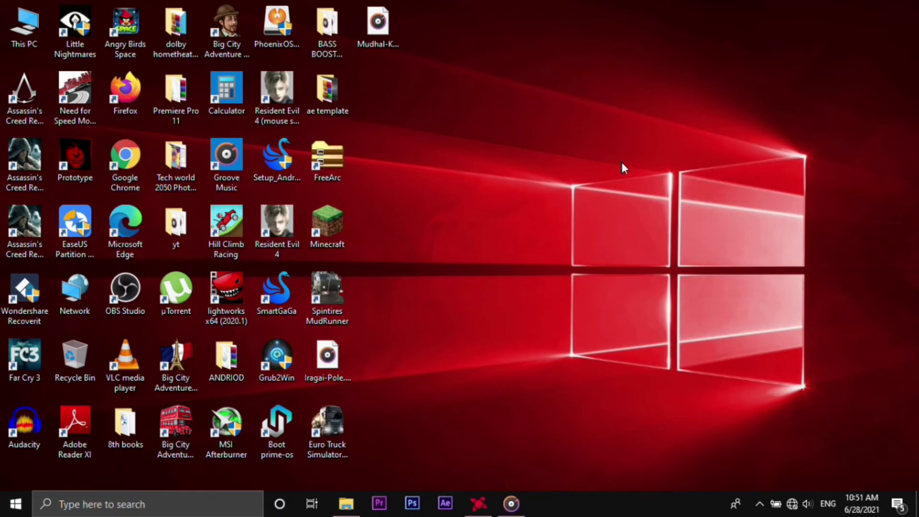
Sample the song Iragai-Pole in Groove Music at several points including 2:28 and 4:08, and close the player.
key("super+d")
key("ctrl+p")
left_click(372, 475)
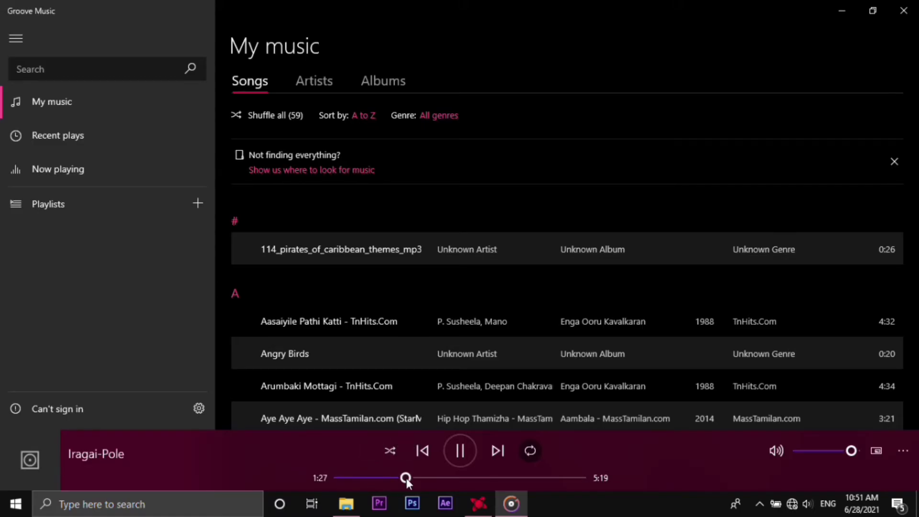
left_click(452, 479)
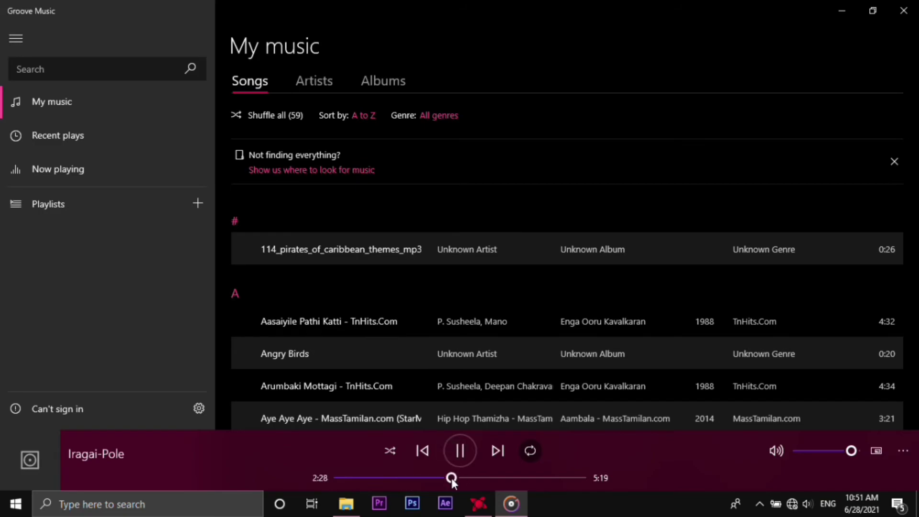
left_click(526, 478)
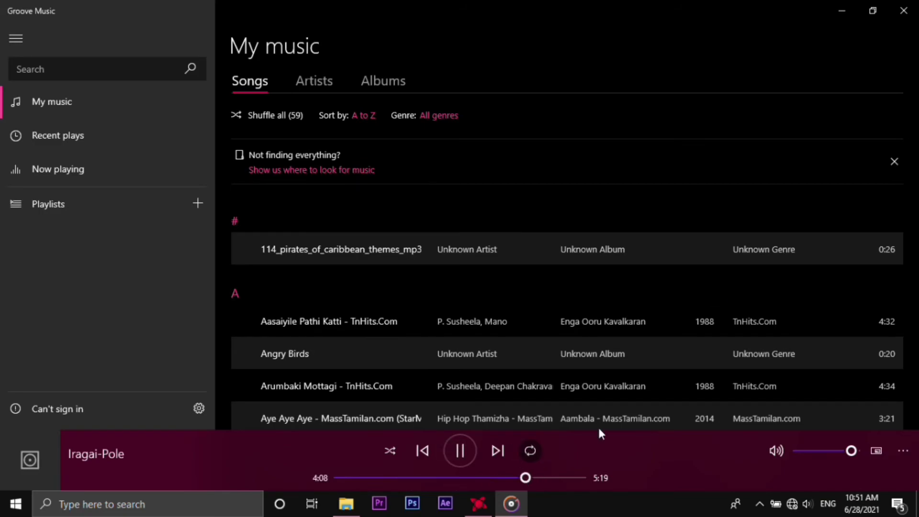
left_click(836, 4)
key("alt+Tab")
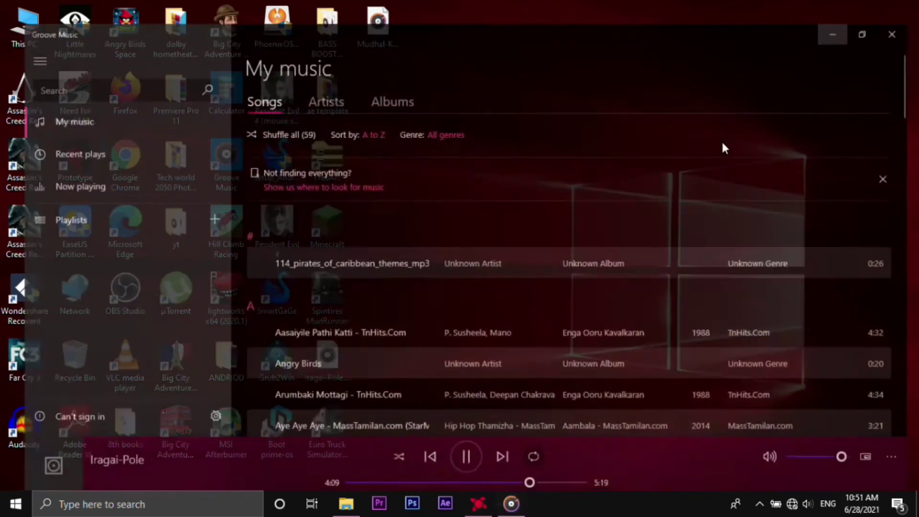
left_click(905, 6)
right_click(680, 165)
left_click(779, 226)
right_click(616, 100)
left_click(672, 163)
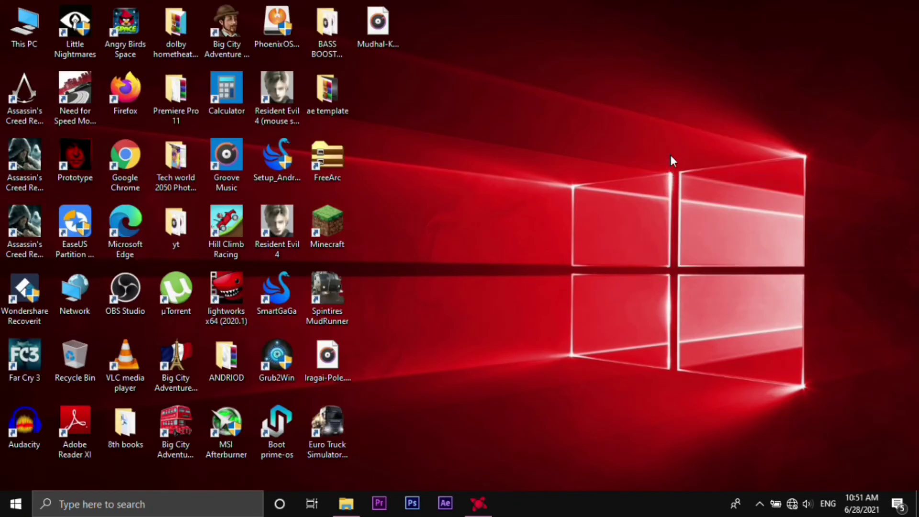
right_click(669, 147)
left_click(602, 114)
right_click(633, 162)
left_click(665, 224)
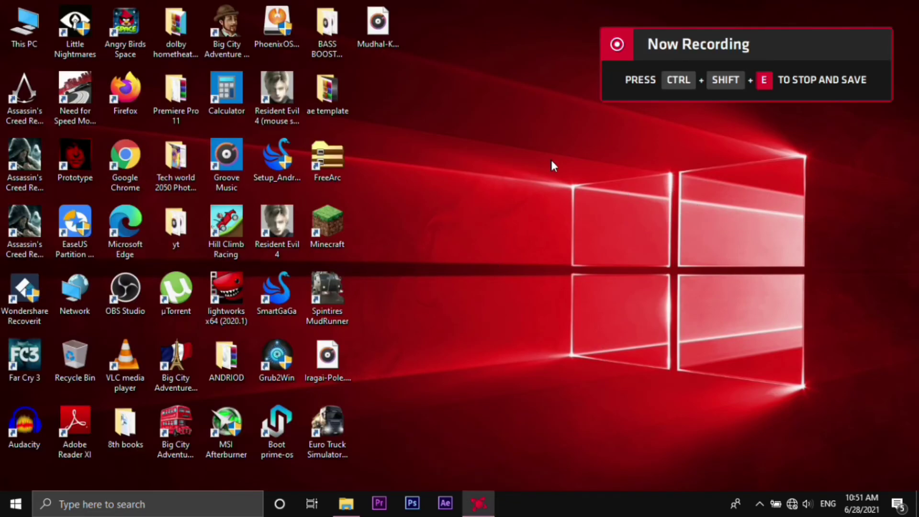
right_click(507, 170)
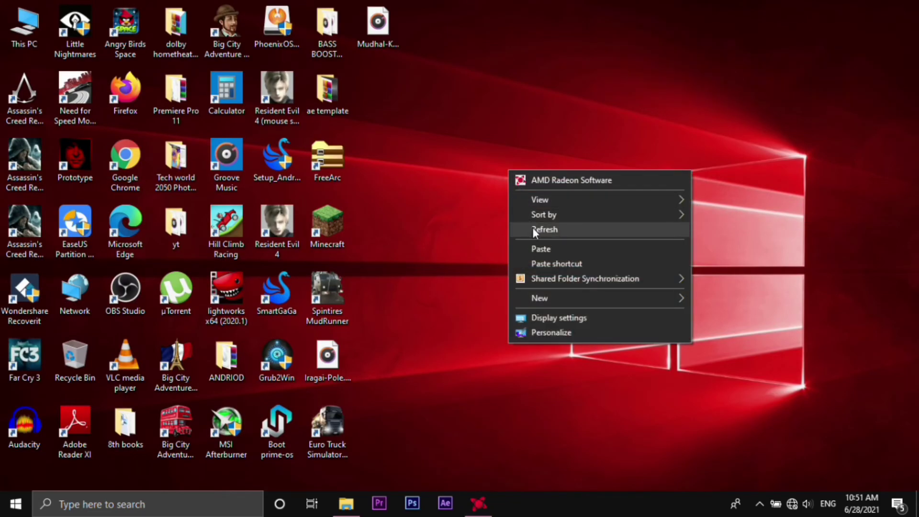
left_click(532, 227)
right_click(509, 130)
left_click(541, 186)
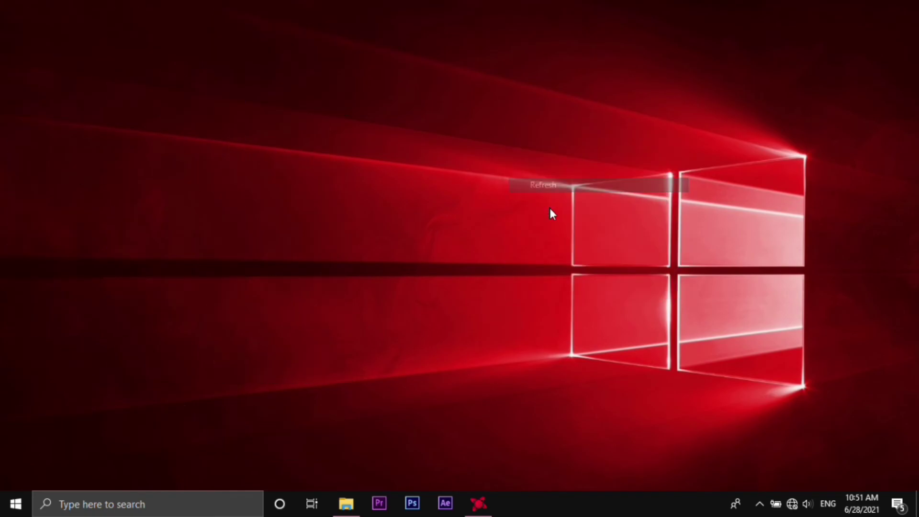